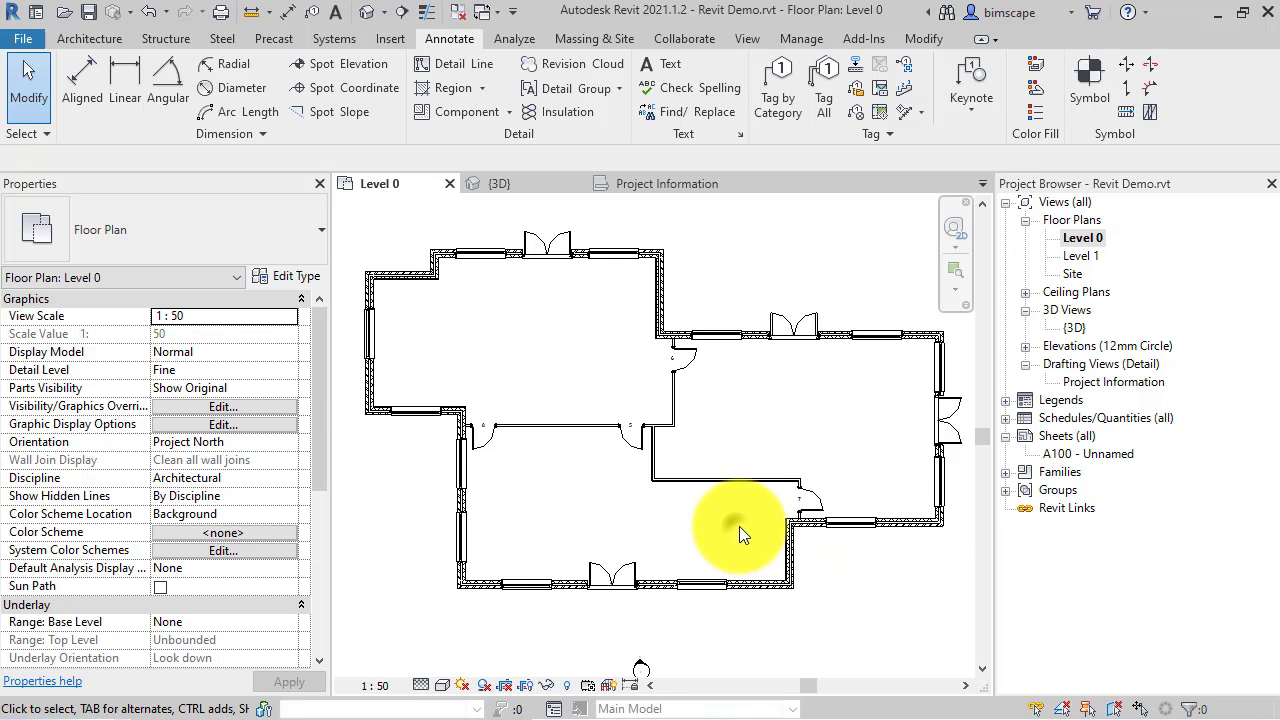
# Zoom and pan the Level 0 plan to centre on door 7 and its flanking walls.
pyautogui.scroll(2, 783, 505)
pyautogui.scroll(4, 871, 600)
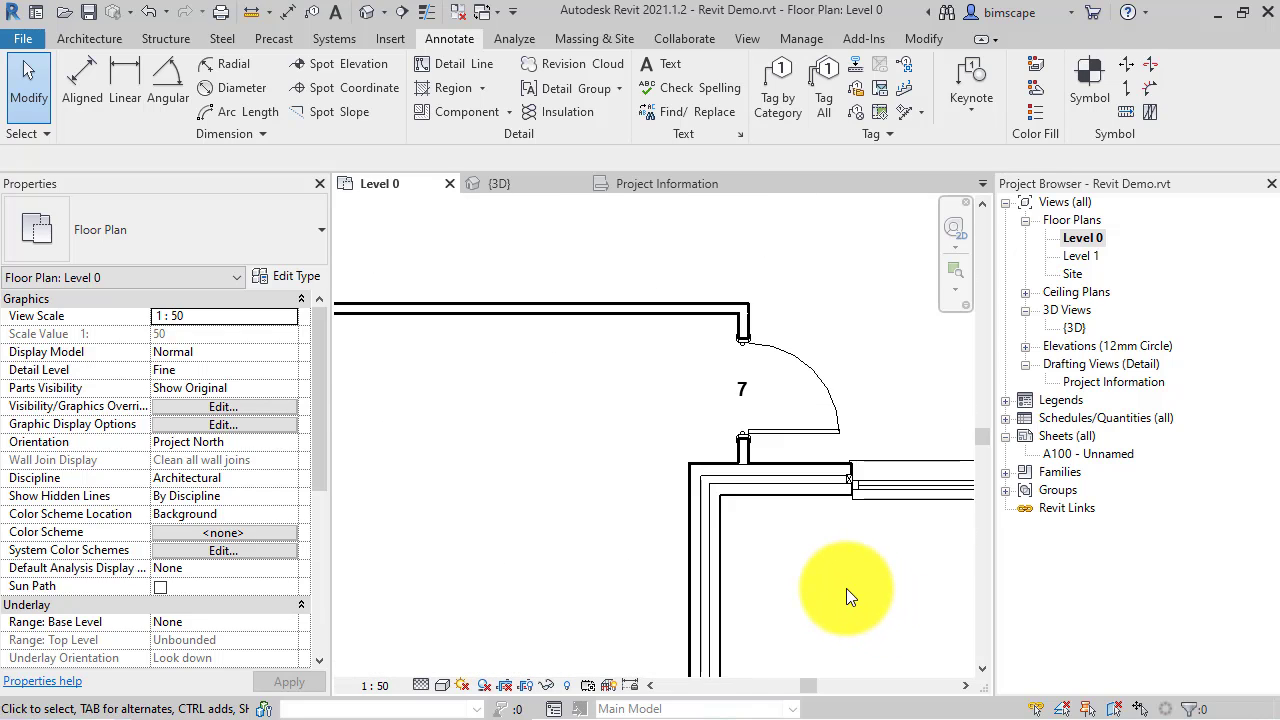
pyautogui.moveTo(846, 588); pyautogui.dragTo(858, 688, button='middle')
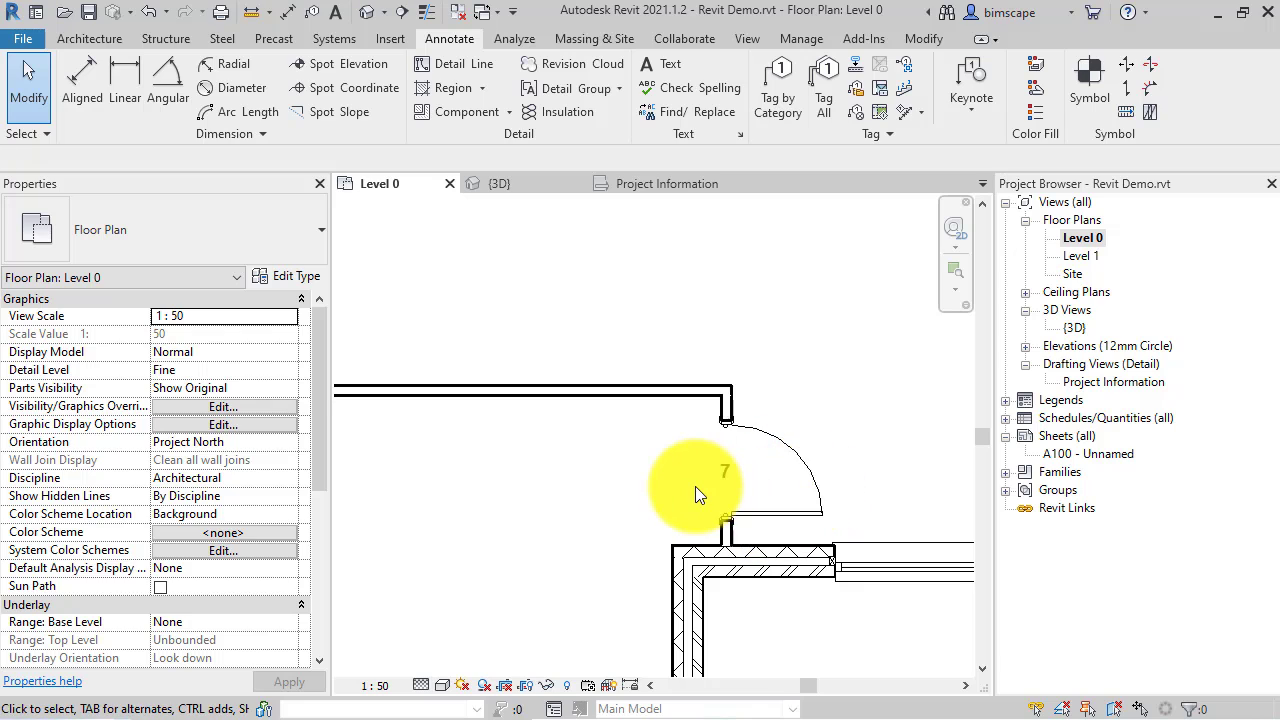
pyautogui.scroll(1, 694, 485)
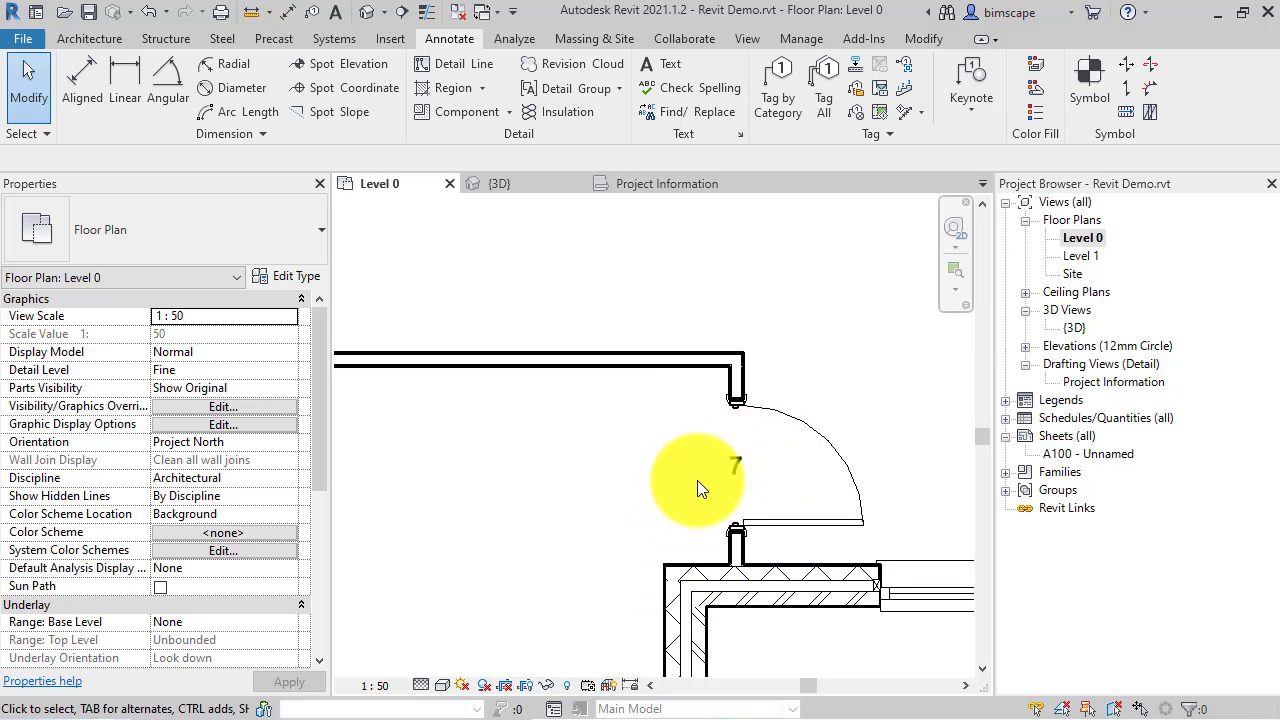
pyautogui.scroll(-2, 687, 520)
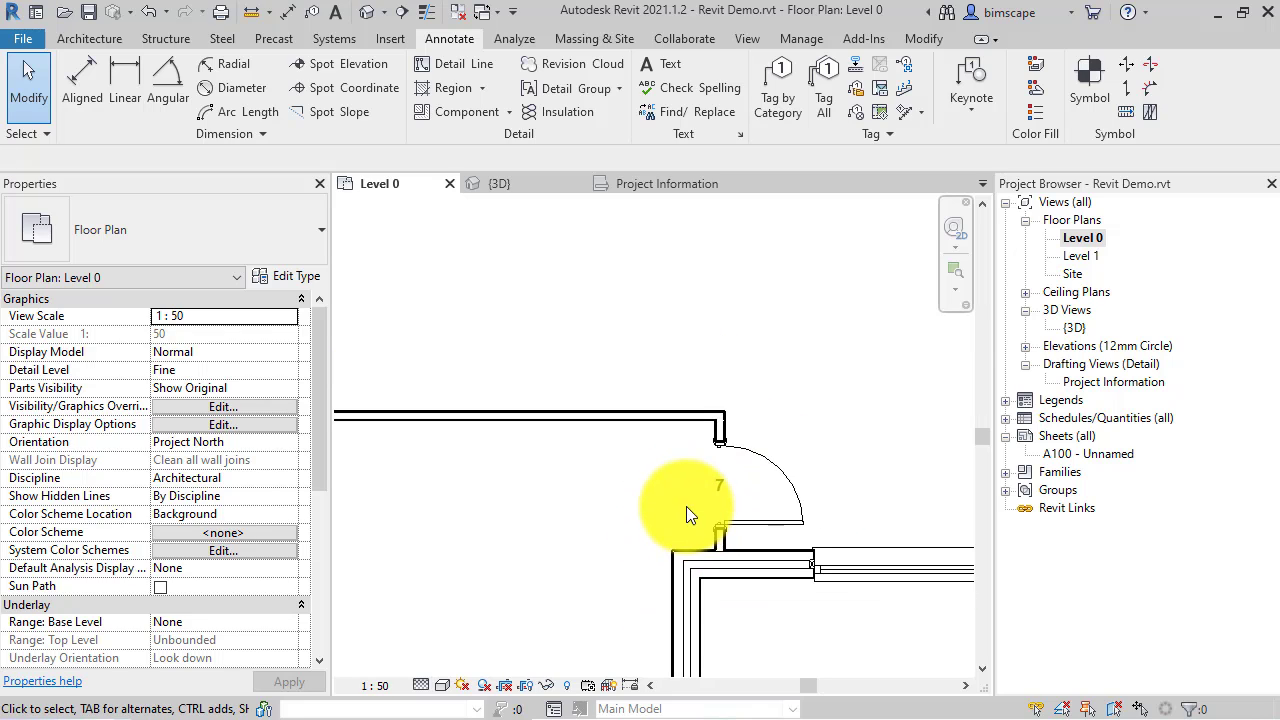
pyautogui.scroll(2, 686, 506)
pyautogui.moveTo(686, 506); pyautogui.dragTo(781, 507, button='middle')
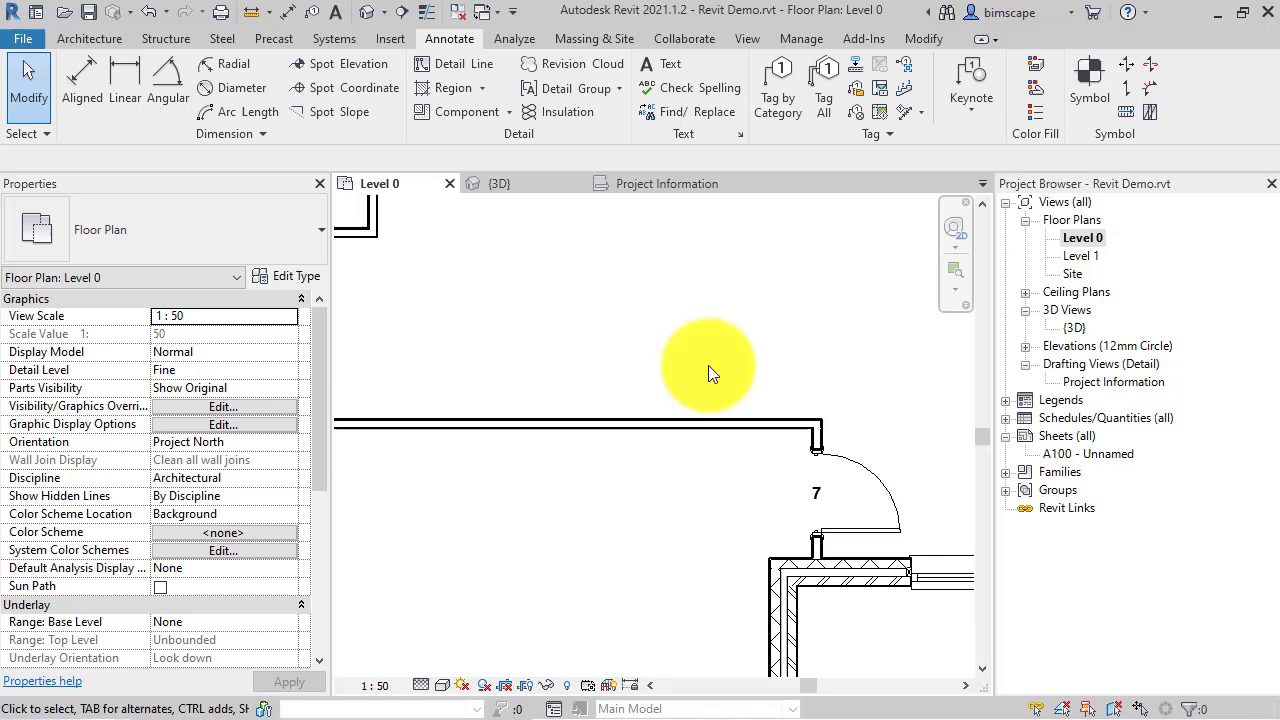
pyautogui.scroll(1, 829, 473)
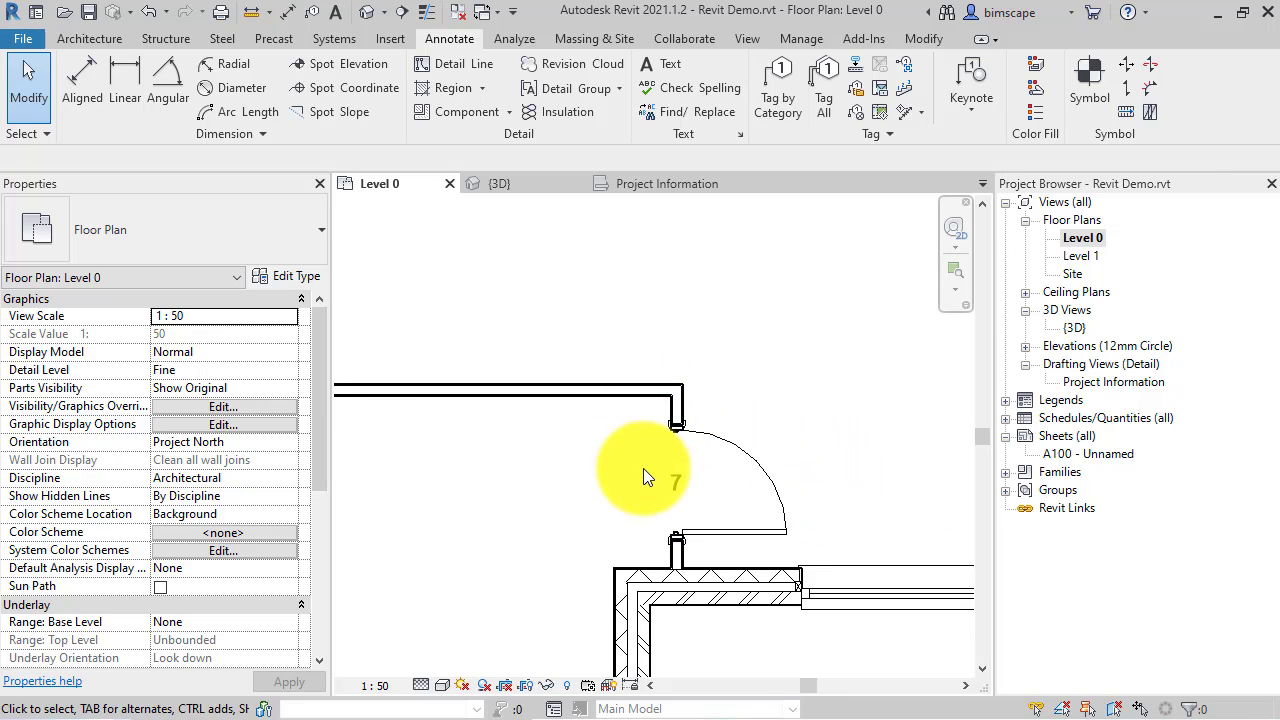
pyautogui.moveTo(617, 476); pyautogui.dragTo(645, 490, button='middle')
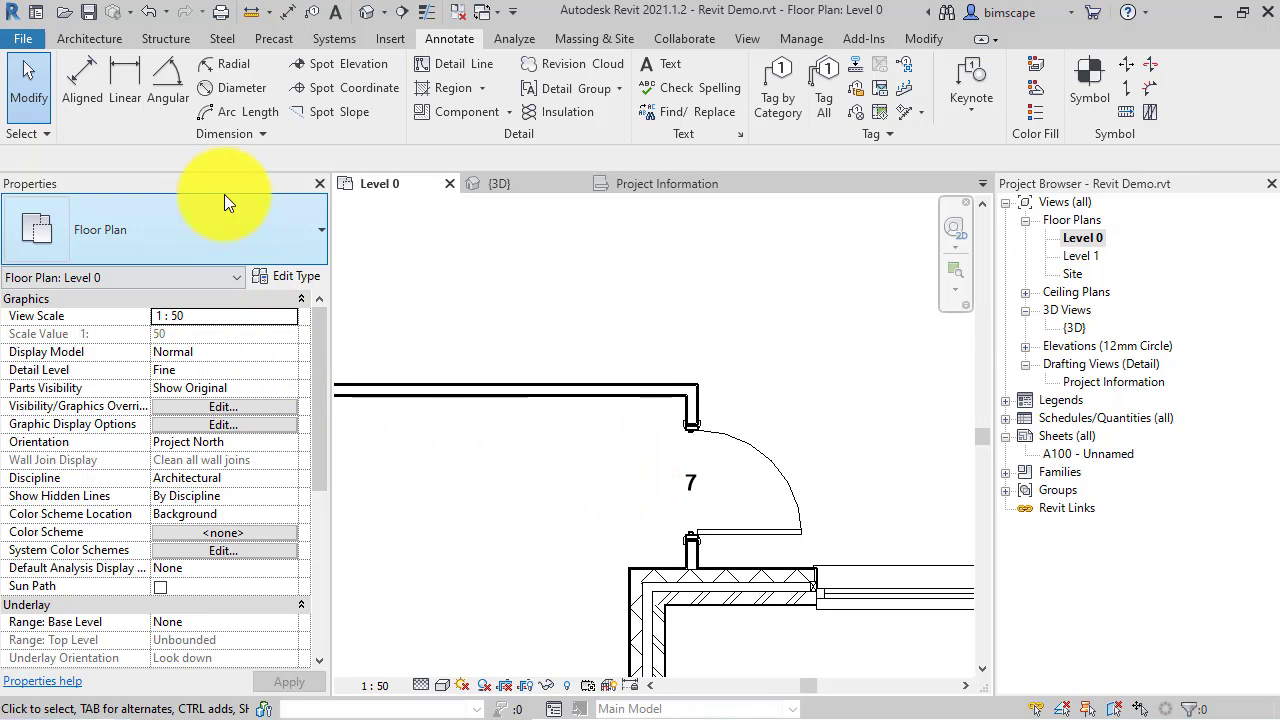
# Start an Aligned dimension that snaps to wall faces instead of centrelines.
pyautogui.click(452, 35)
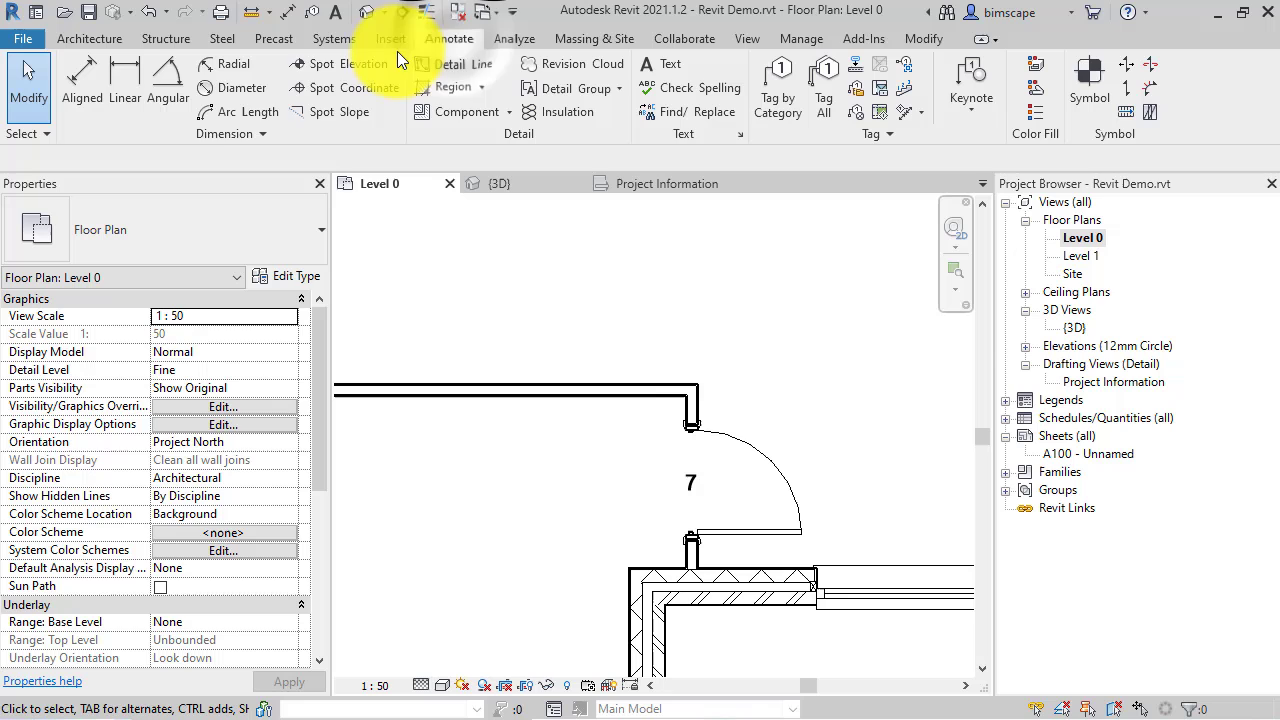
pyautogui.click(89, 106)
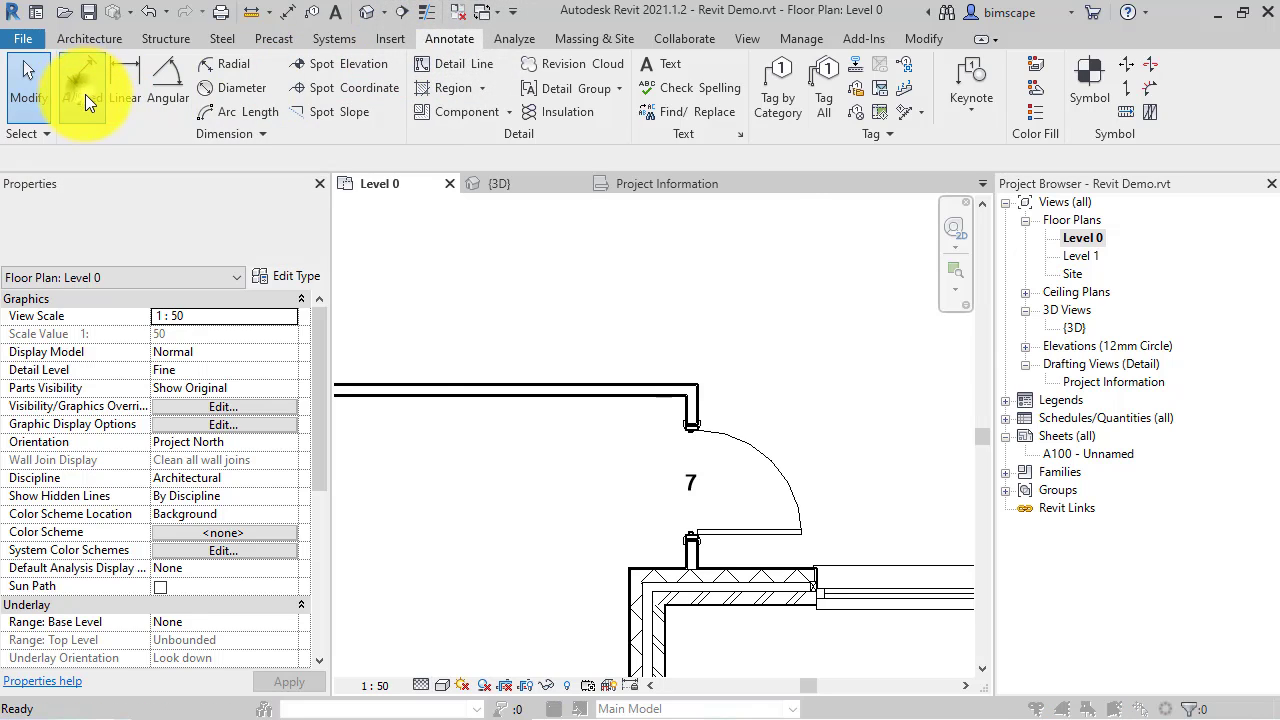
pyautogui.press('Escape')
pyautogui.scroll(2, 661, 563)
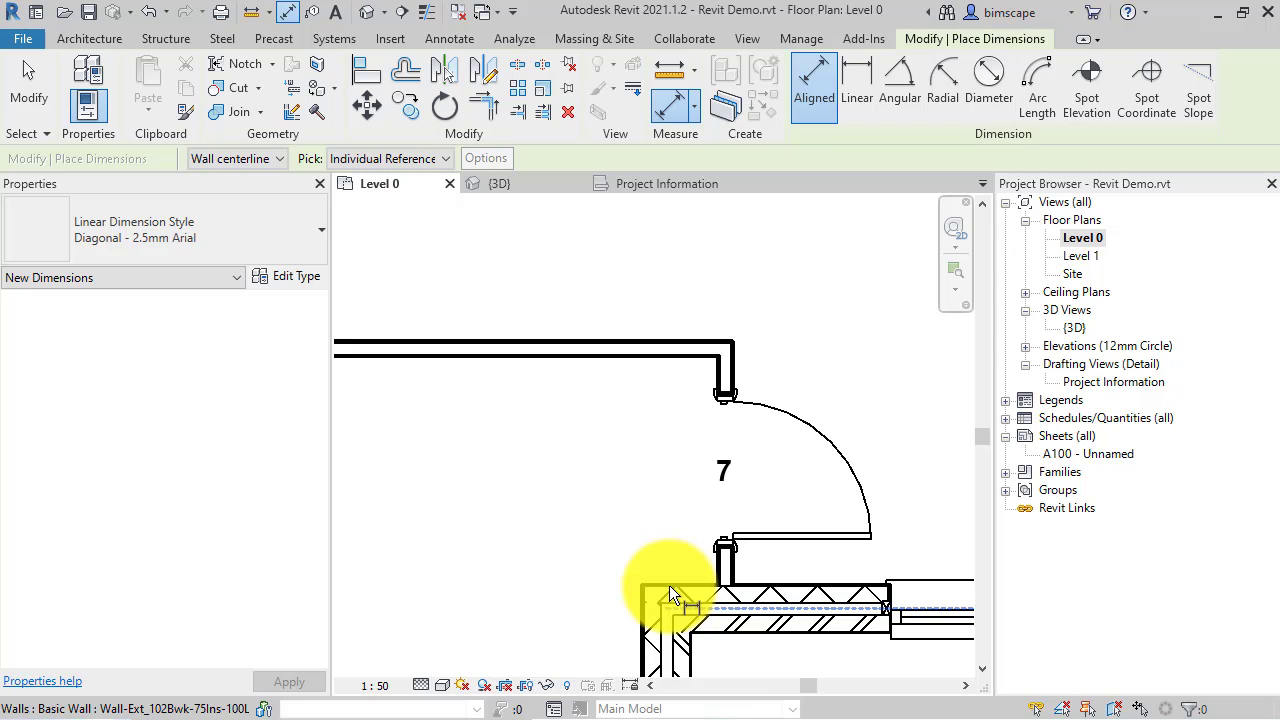
pyautogui.press('Tab')
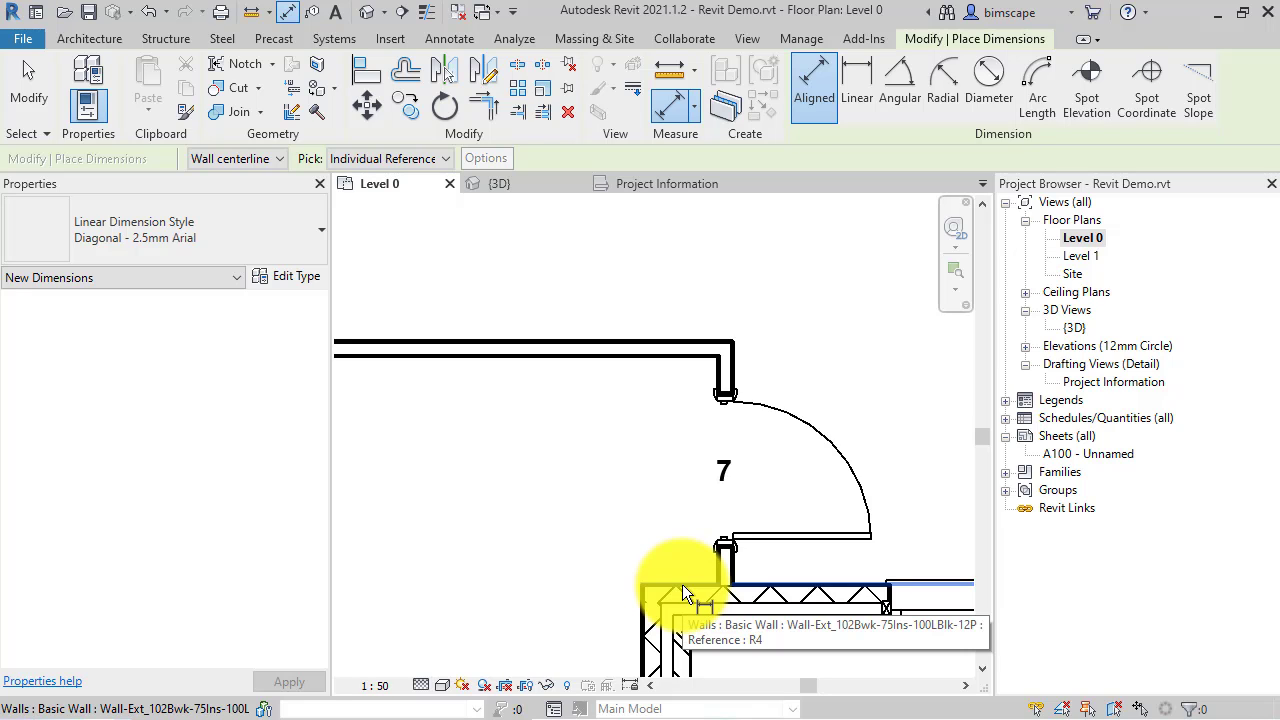
# Dimension lower wall face, door 7 centre and top wall inner face (681, 681) and toggle EQ.
pyautogui.click(682, 585)
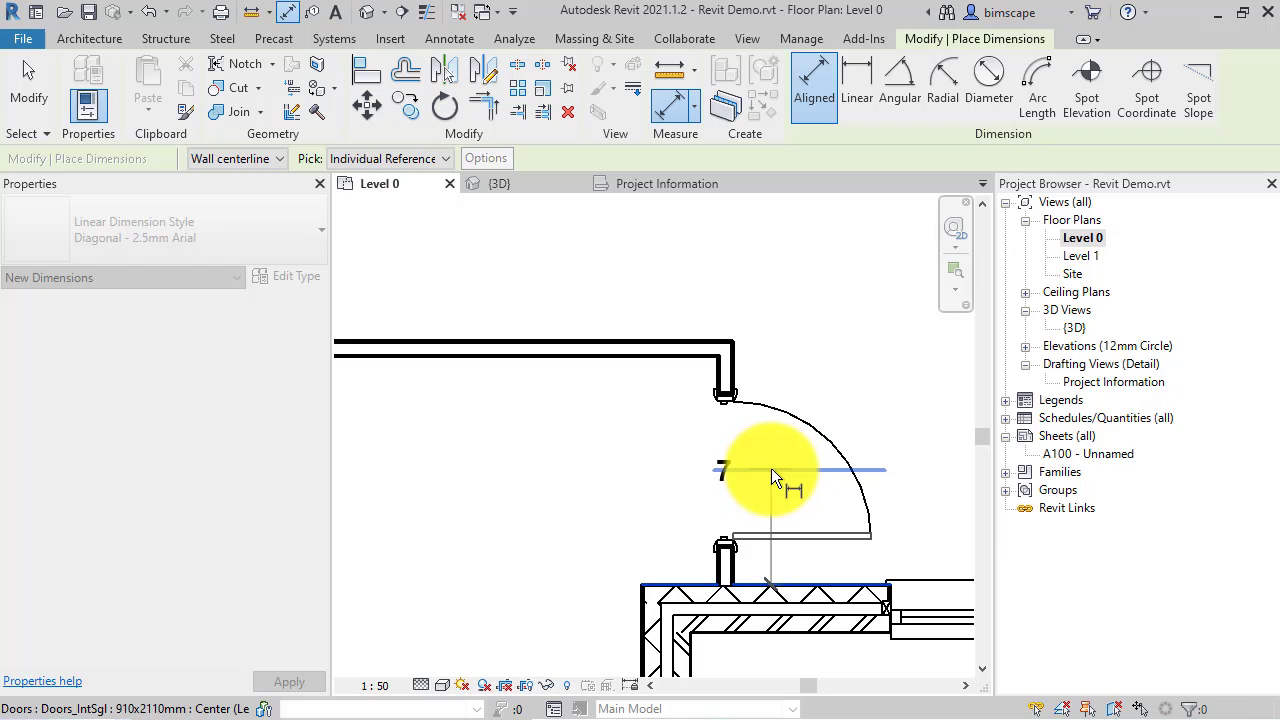
pyautogui.click(771, 468)
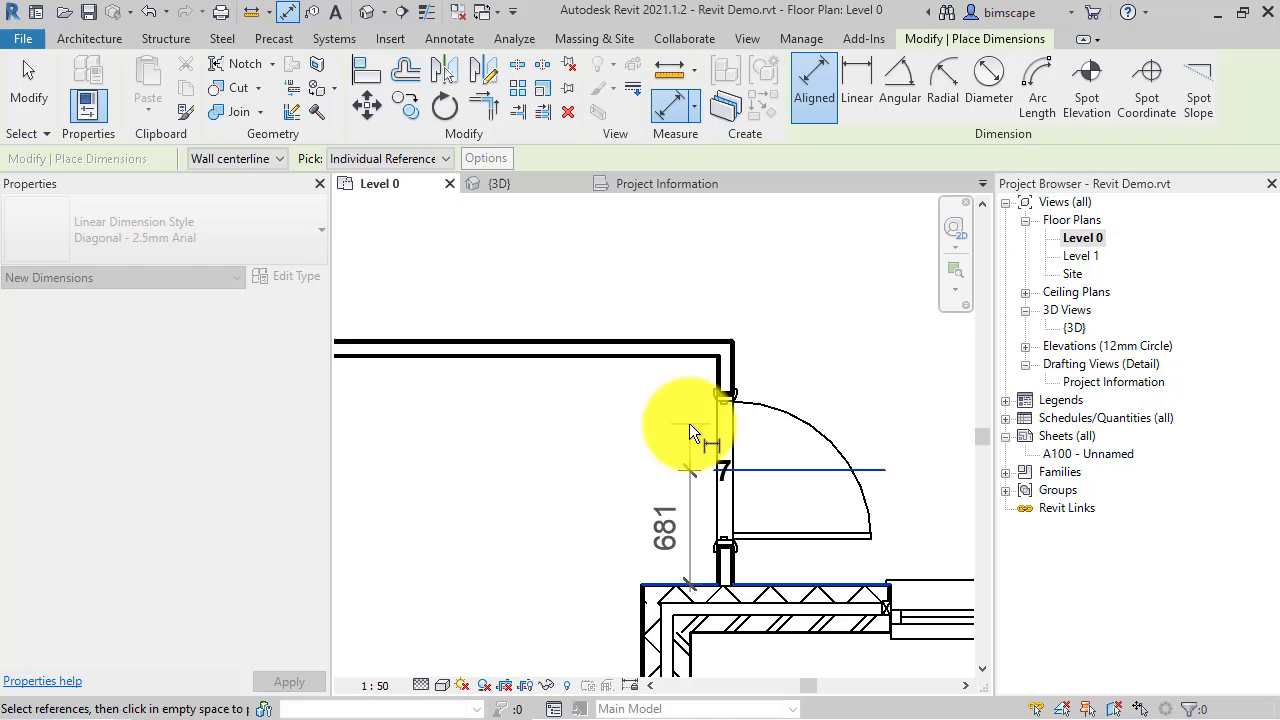
pyautogui.click(625, 356)
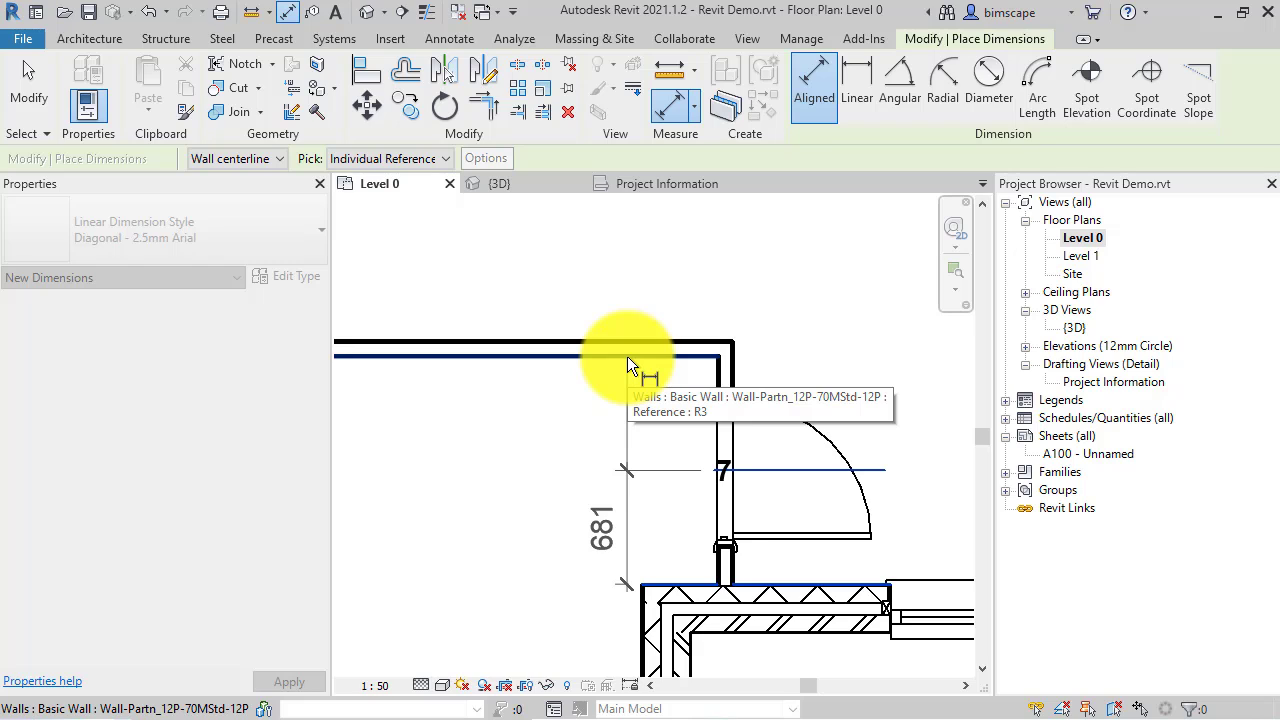
pyautogui.click(627, 356)
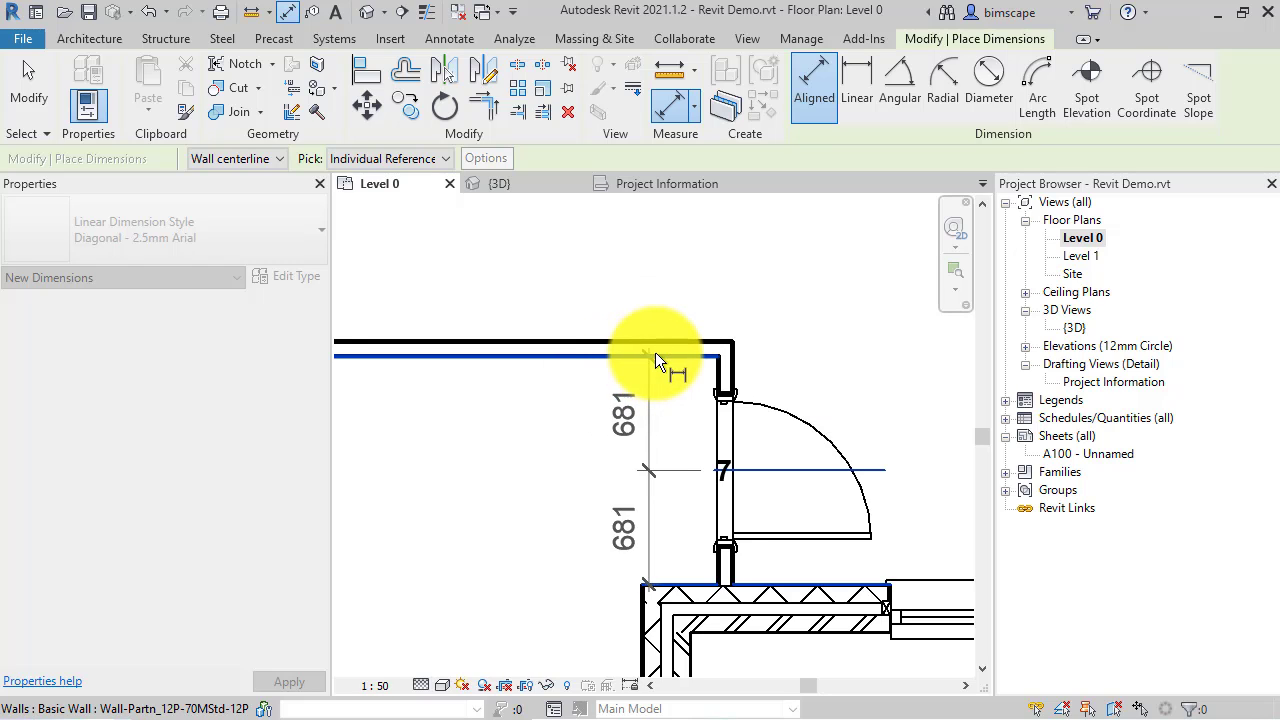
pyautogui.click(589, 259)
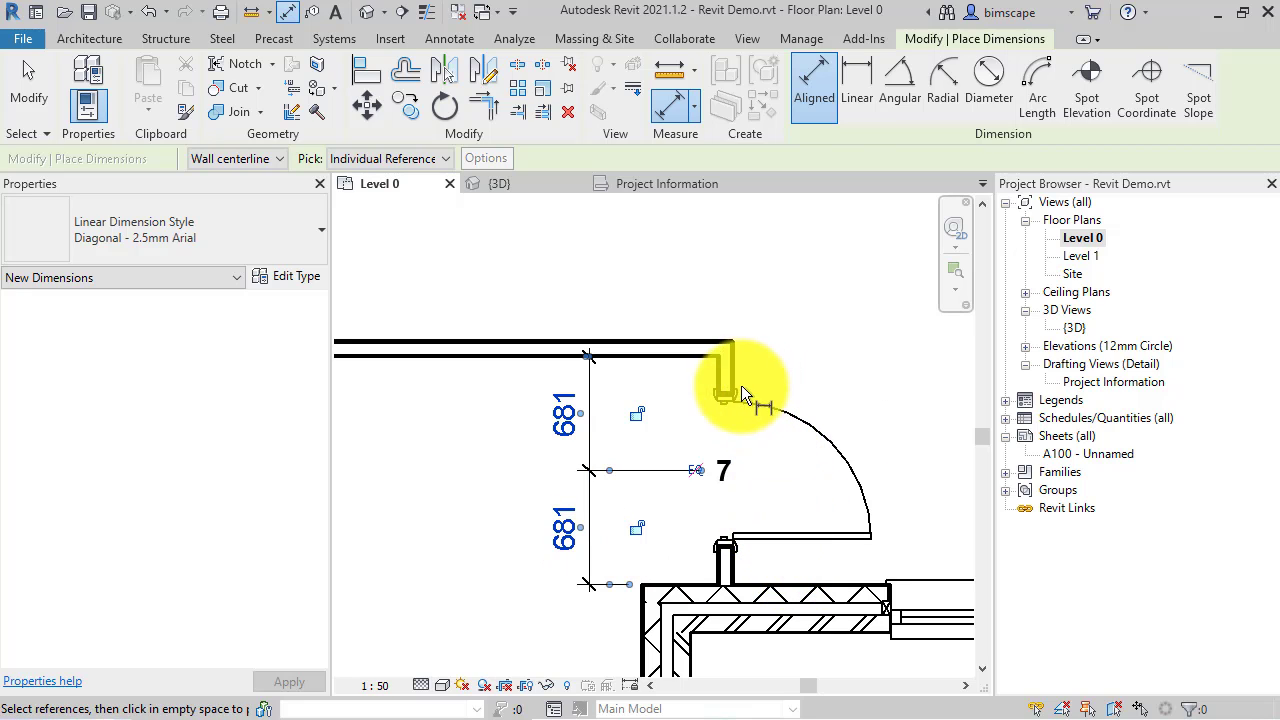
pyautogui.click(697, 470)
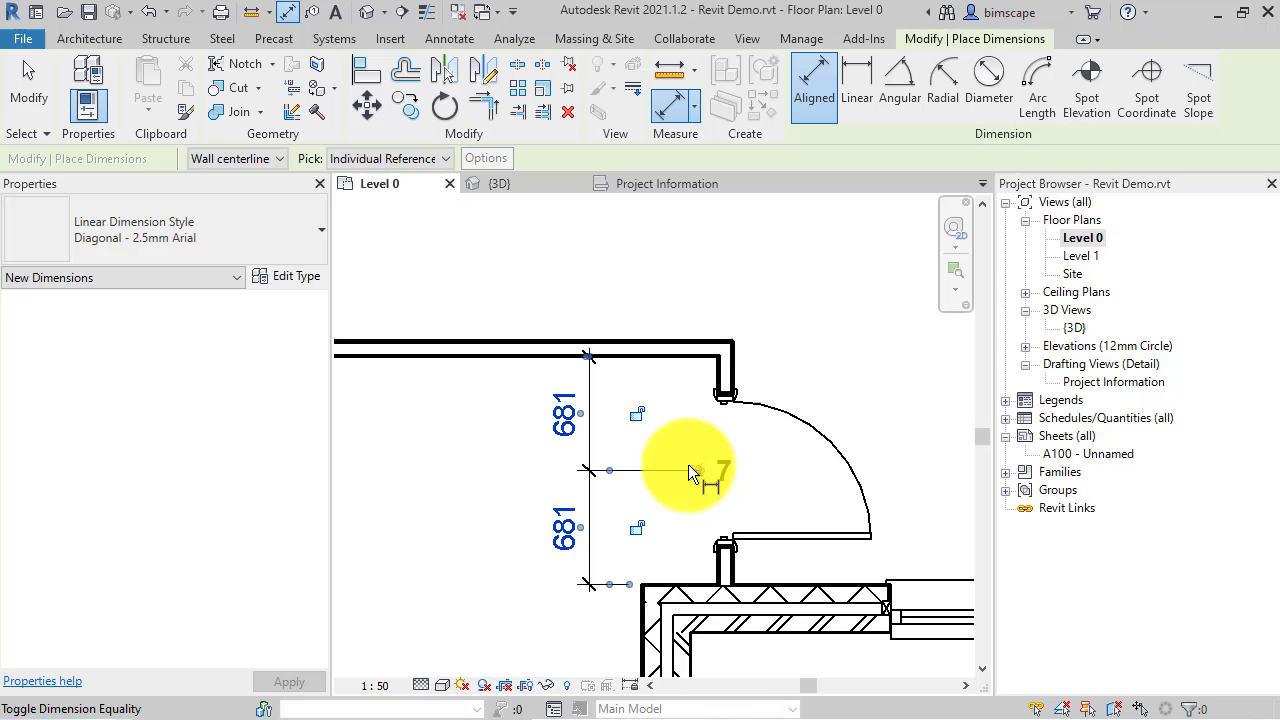
# Finish the dimension and drag the top wall up, so the gaps read 1120 and 681.
pyautogui.click(715, 470)
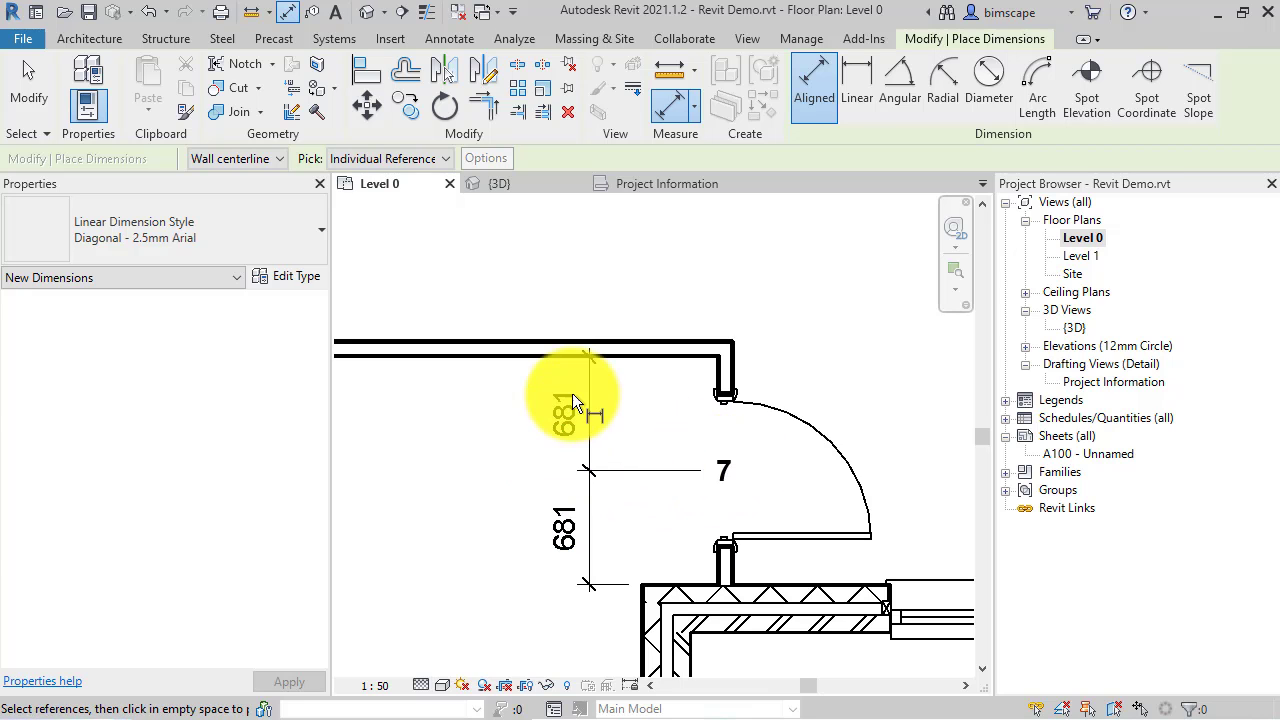
pyautogui.press('Escape')
pyautogui.press('Escape')
pyautogui.click(525, 358)
pyautogui.moveTo(494, 348); pyautogui.dragTo(500, 273)
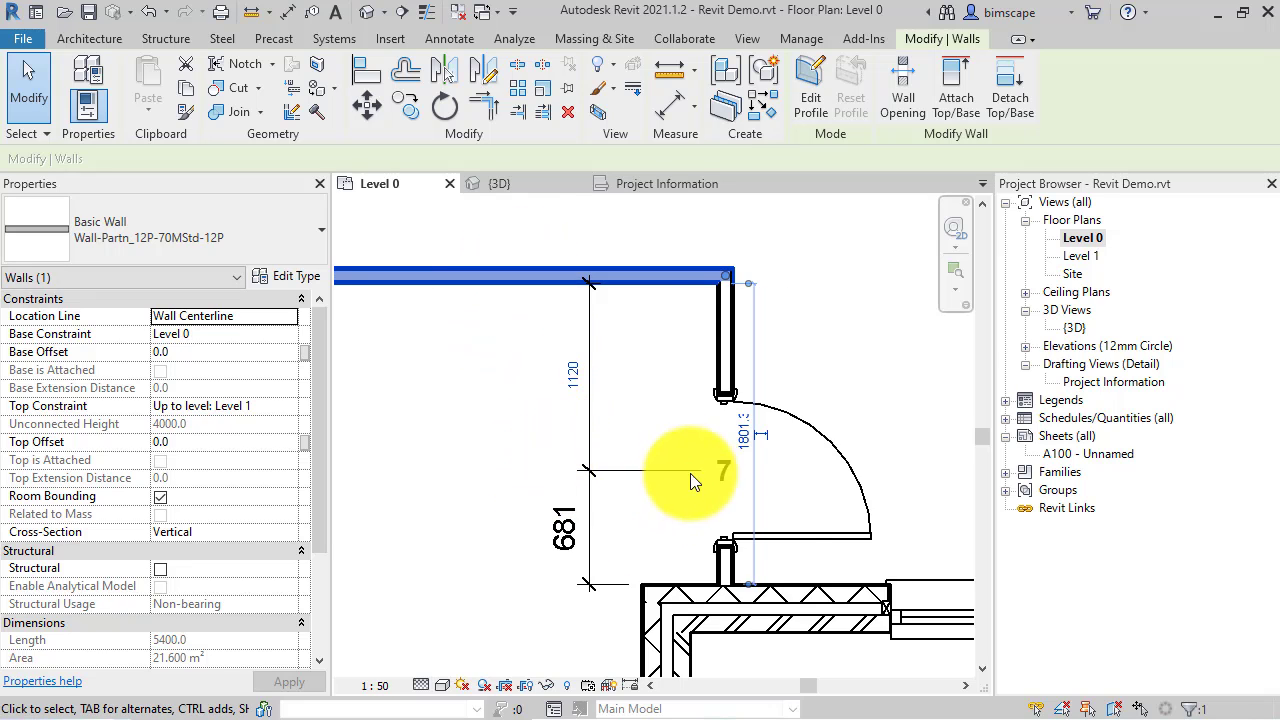
pyautogui.click(640, 488)
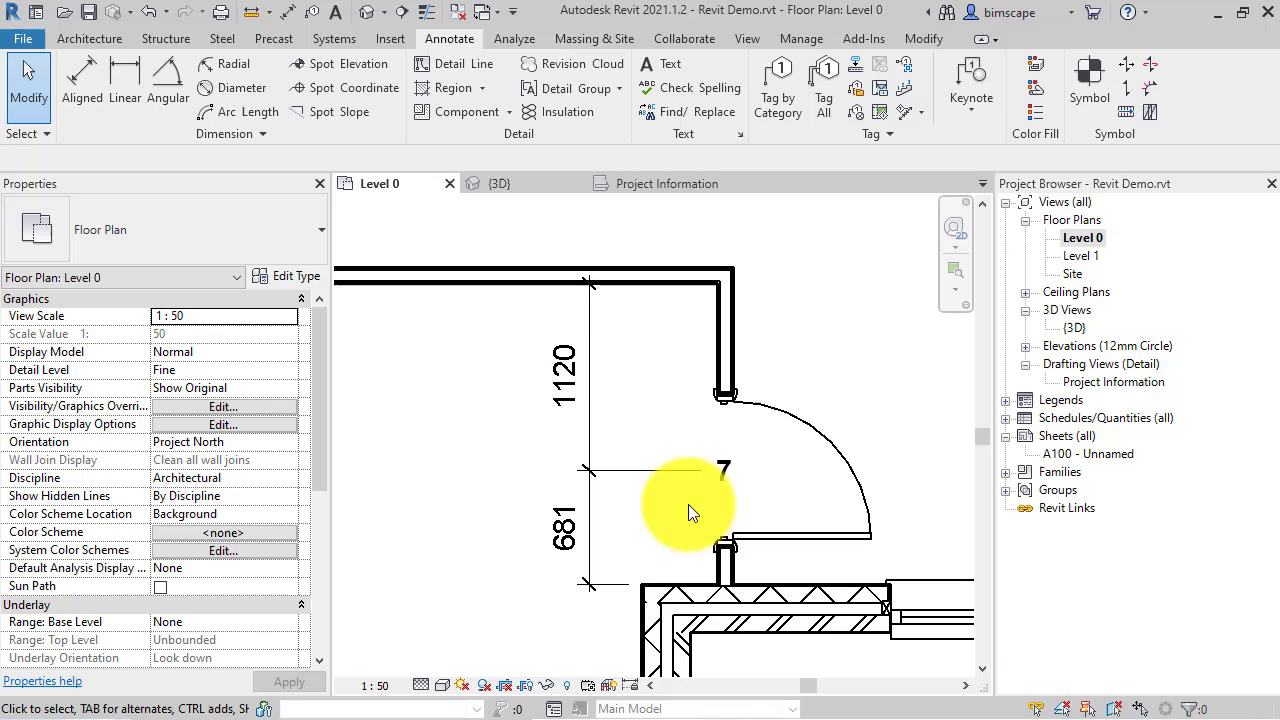
pyautogui.click(631, 469)
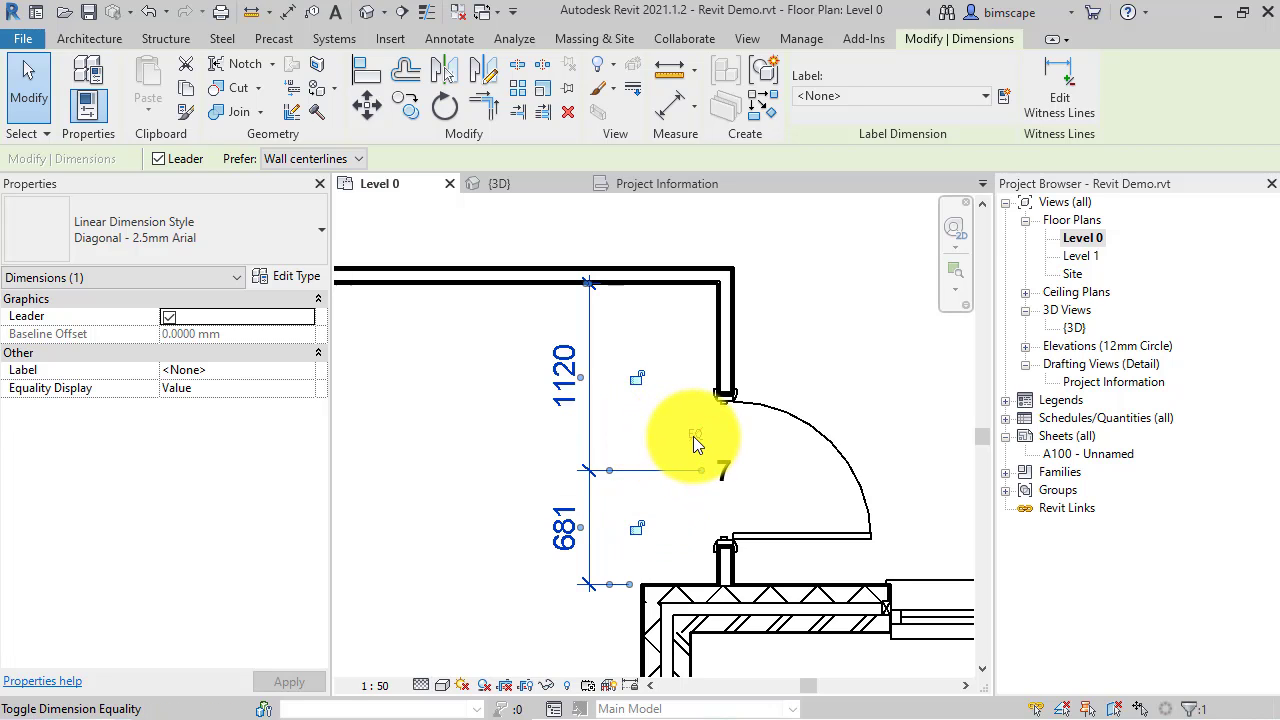
# Switch the door 7 dimension to EQ so both gaps equalise and the door recentres.
pyautogui.click(693, 433)
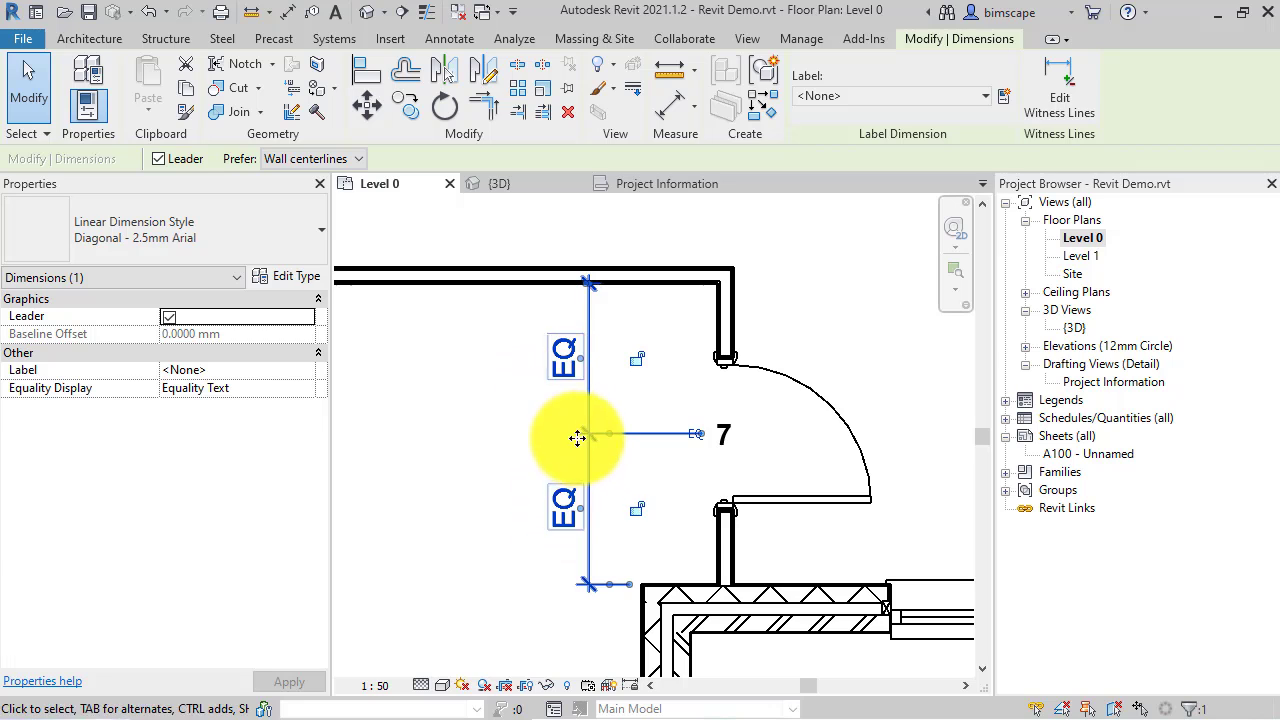
pyautogui.scroll(-1, 665, 490)
pyautogui.moveTo(673, 493); pyautogui.dragTo(717, 488, button='middle')
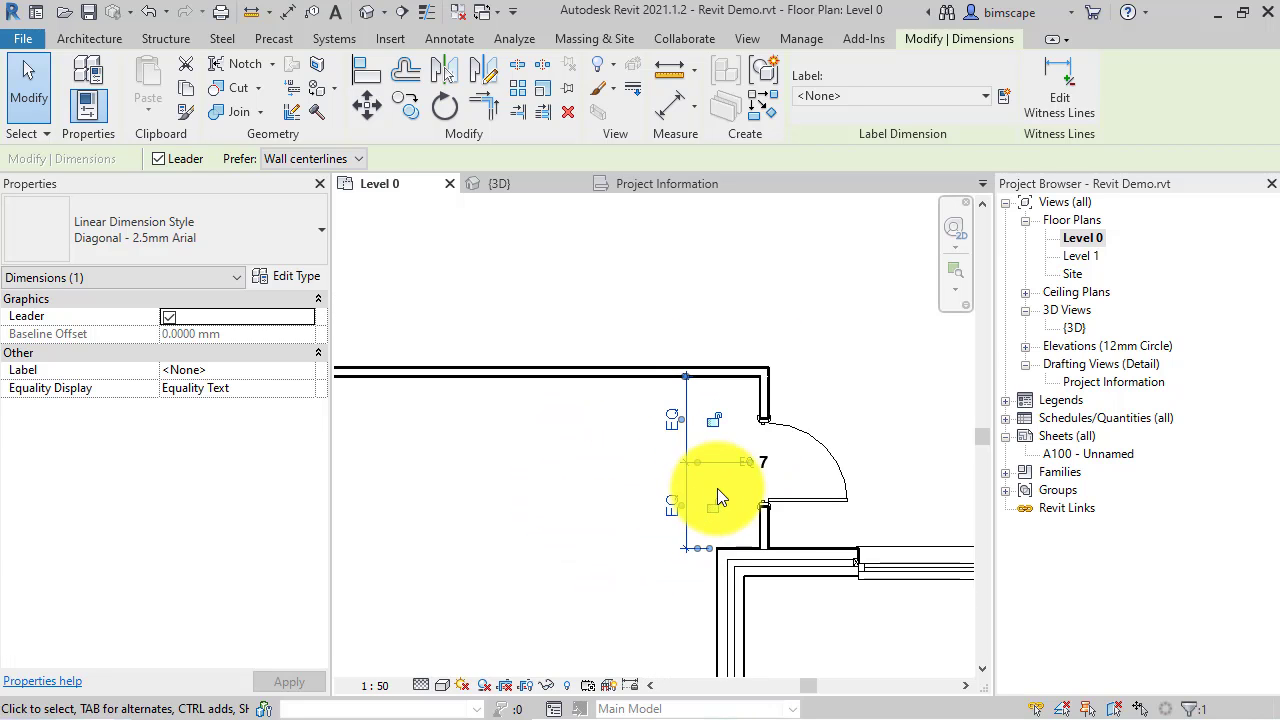
pyautogui.scroll(-2, 690, 490)
pyautogui.moveTo(674, 440); pyautogui.dragTo(643, 468, button='middle')
pyautogui.click(643, 468)
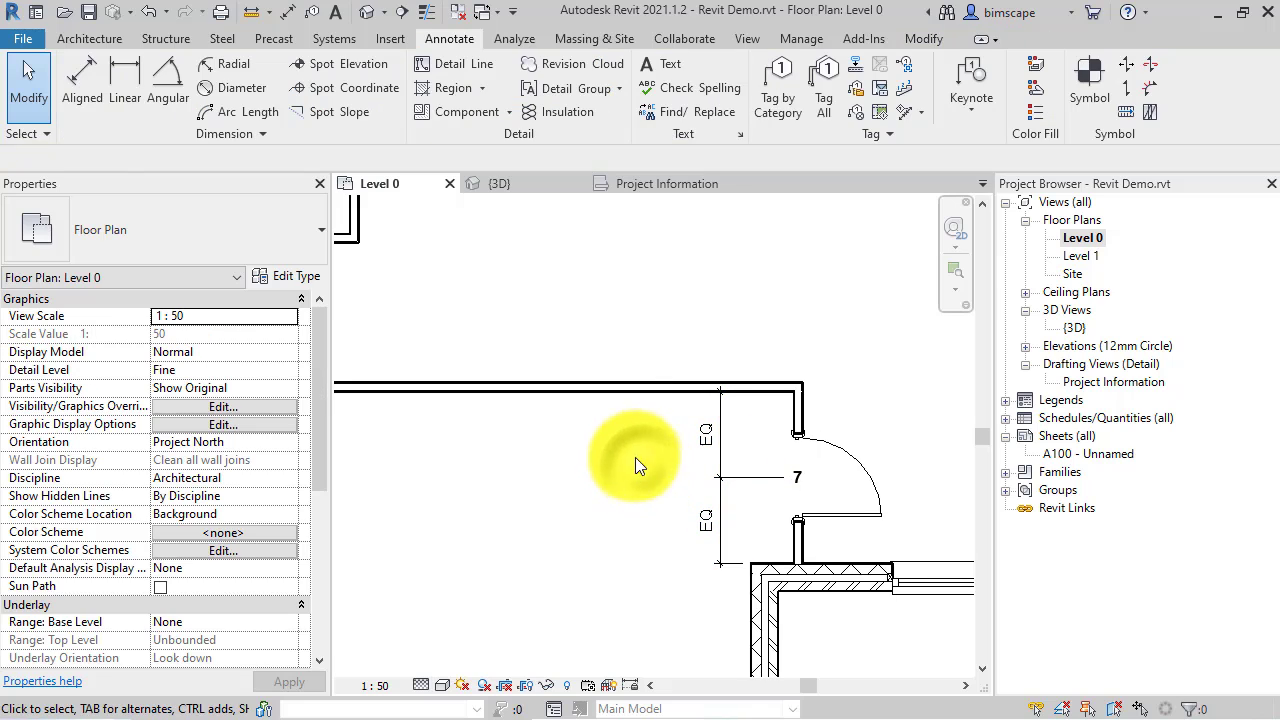
# Drag the upper wall further up and confirm door 7 stays centred.
pyautogui.click(588, 388)
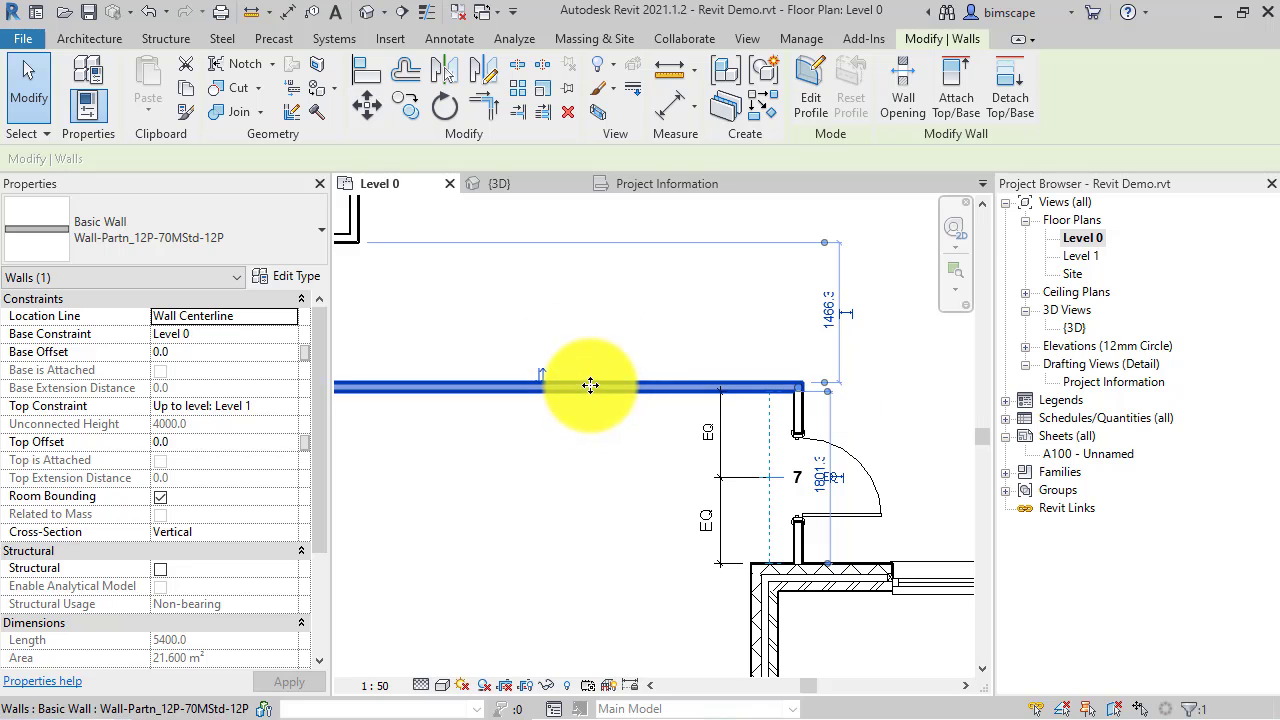
pyautogui.moveTo(590, 385); pyautogui.dragTo(591, 354)
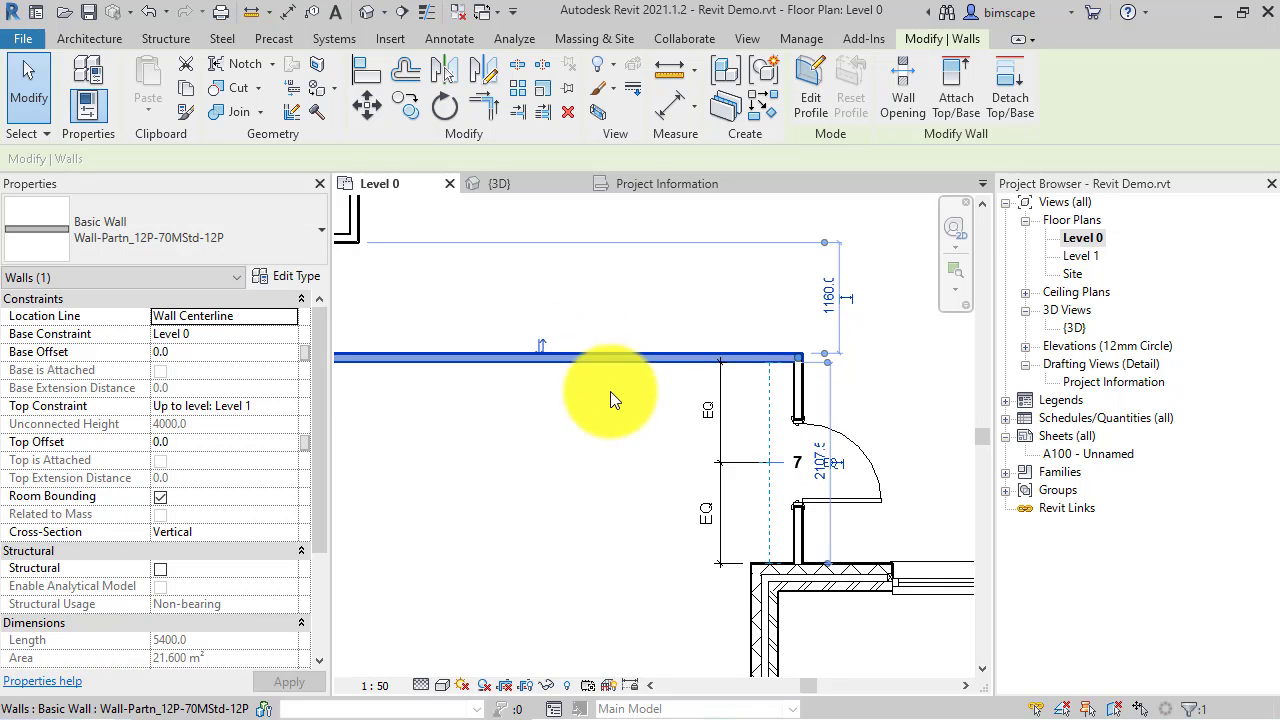
pyautogui.moveTo(655, 468); pyautogui.dragTo(631, 492, button='middle')
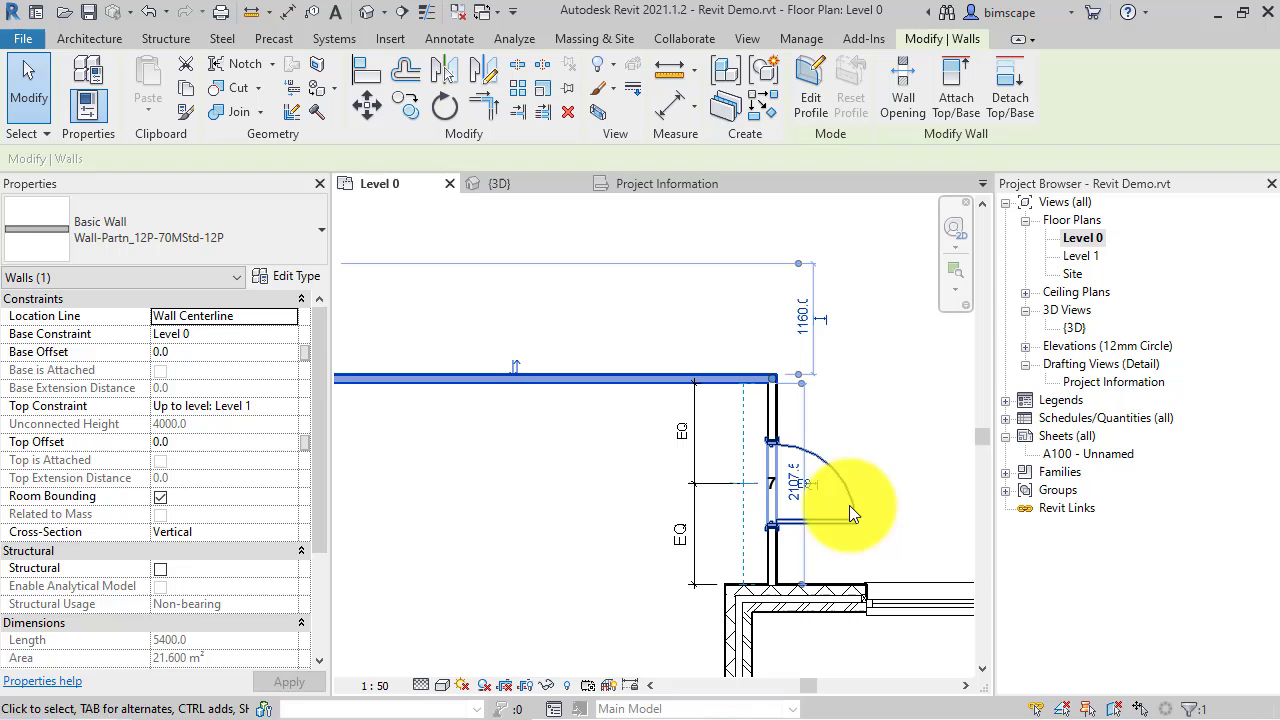
pyautogui.moveTo(850, 505); pyautogui.dragTo(807, 512, button='middle')
pyautogui.click(601, 500)
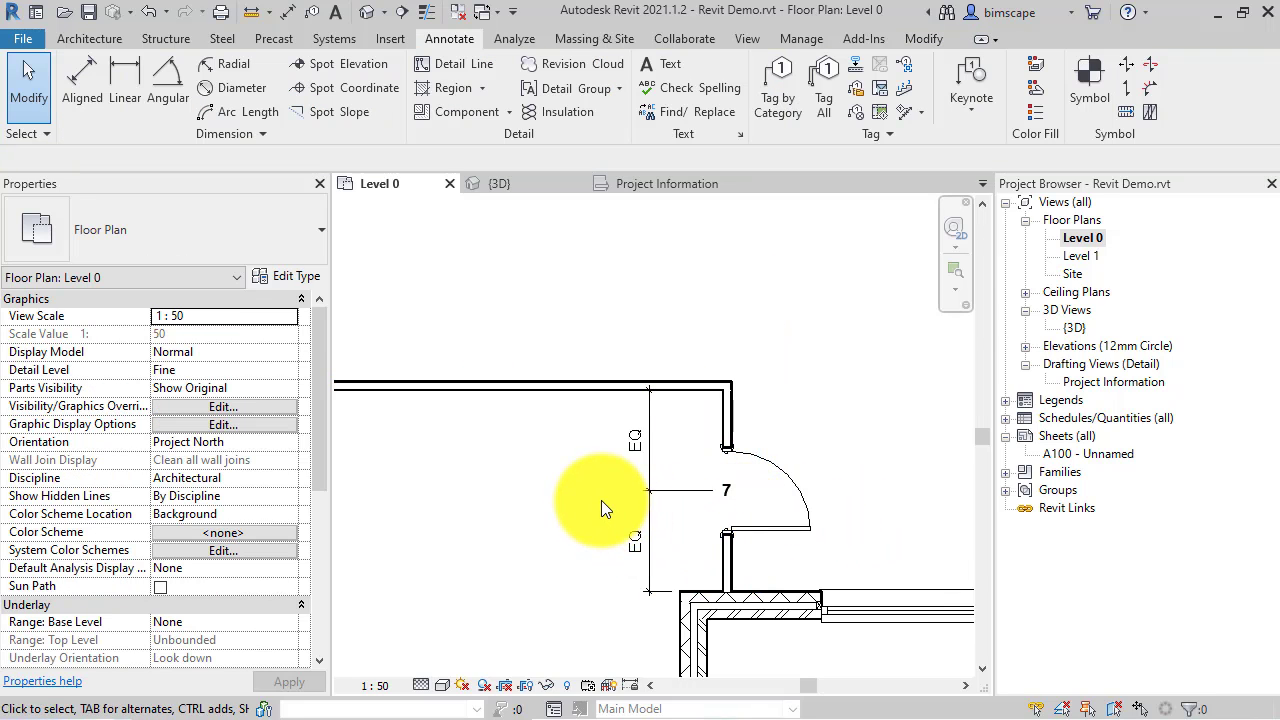
pyautogui.scroll(2, 601, 500)
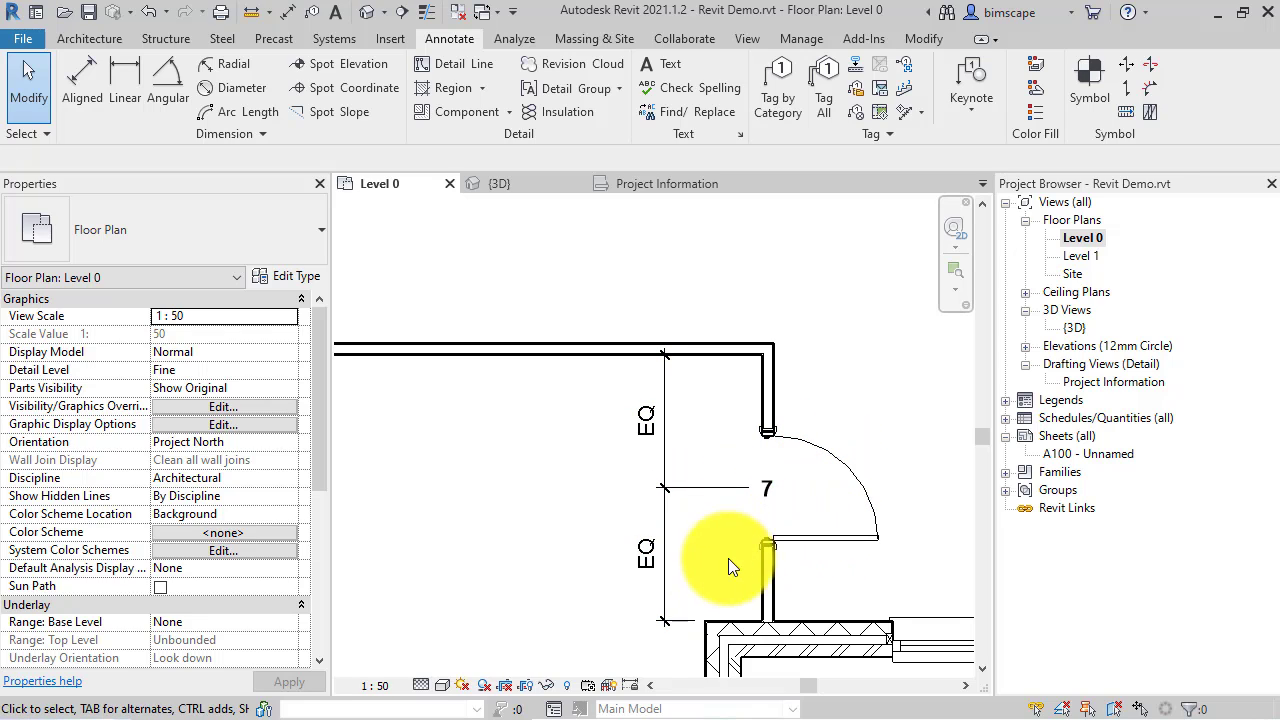
# Delete the EQ dimension from door 7, bringing up the constraint warning.
pyautogui.click(698, 487)
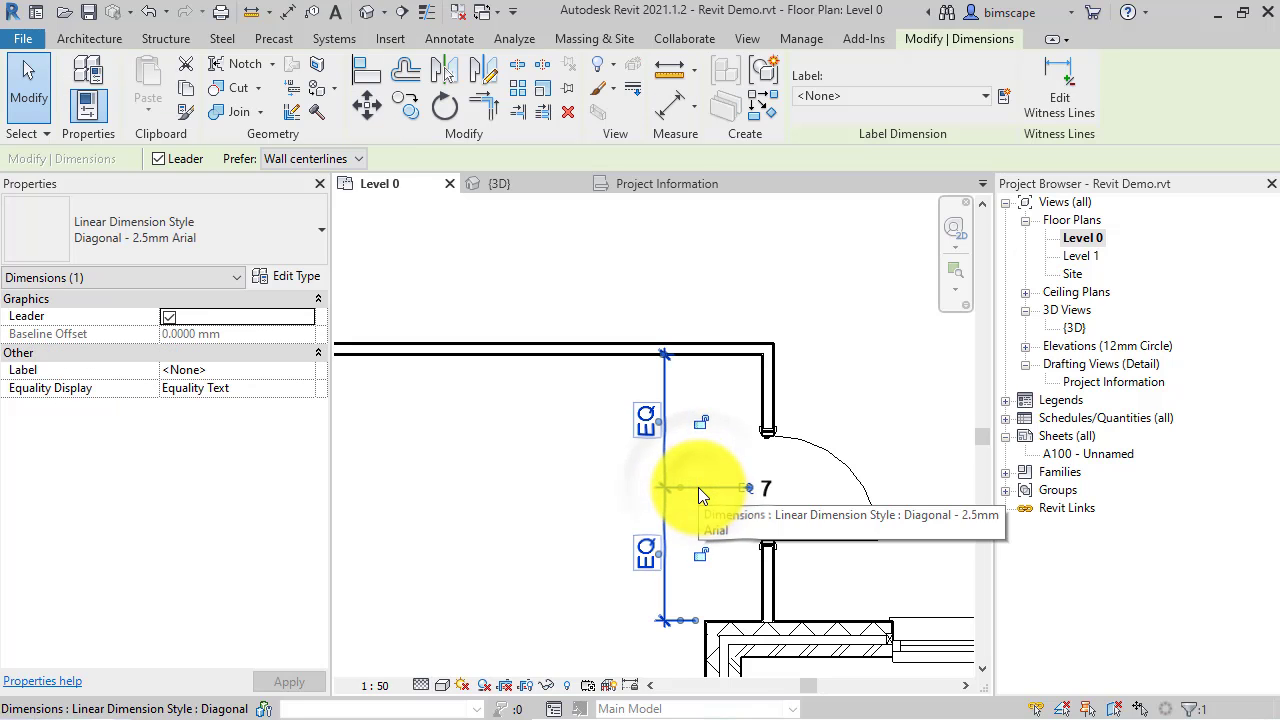
pyautogui.press('Delete')
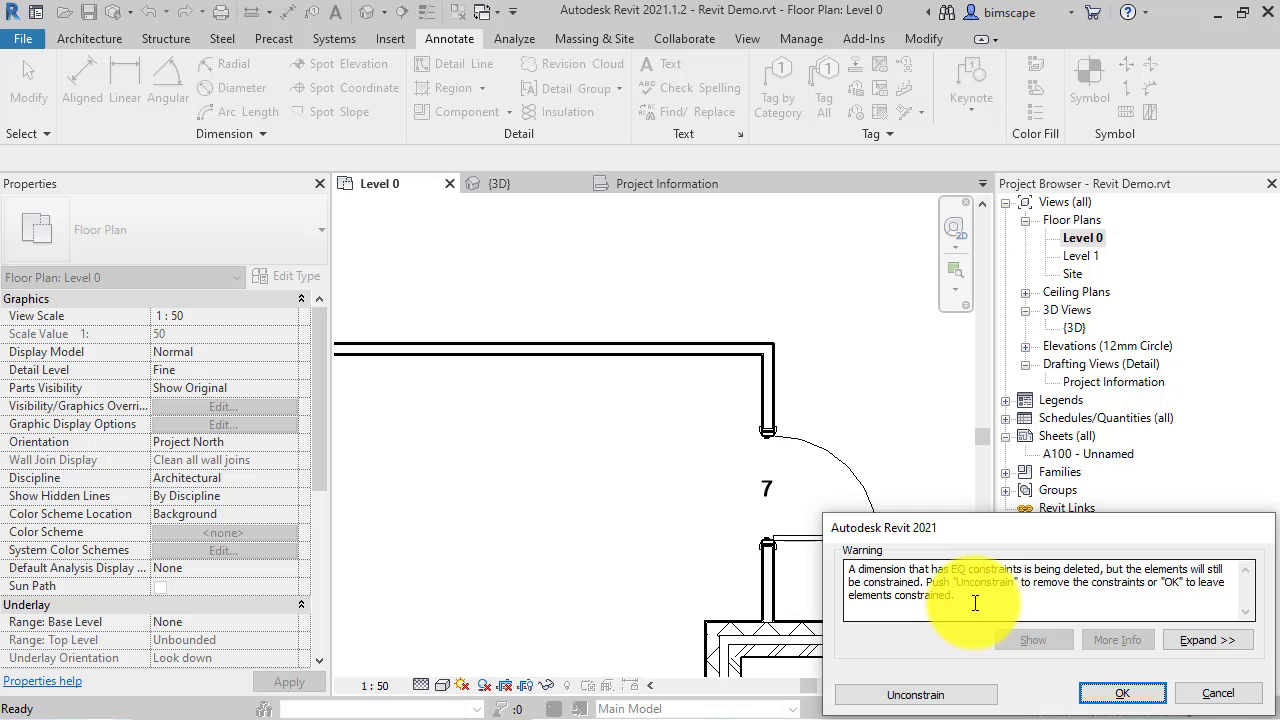
pyautogui.click(1114, 698)
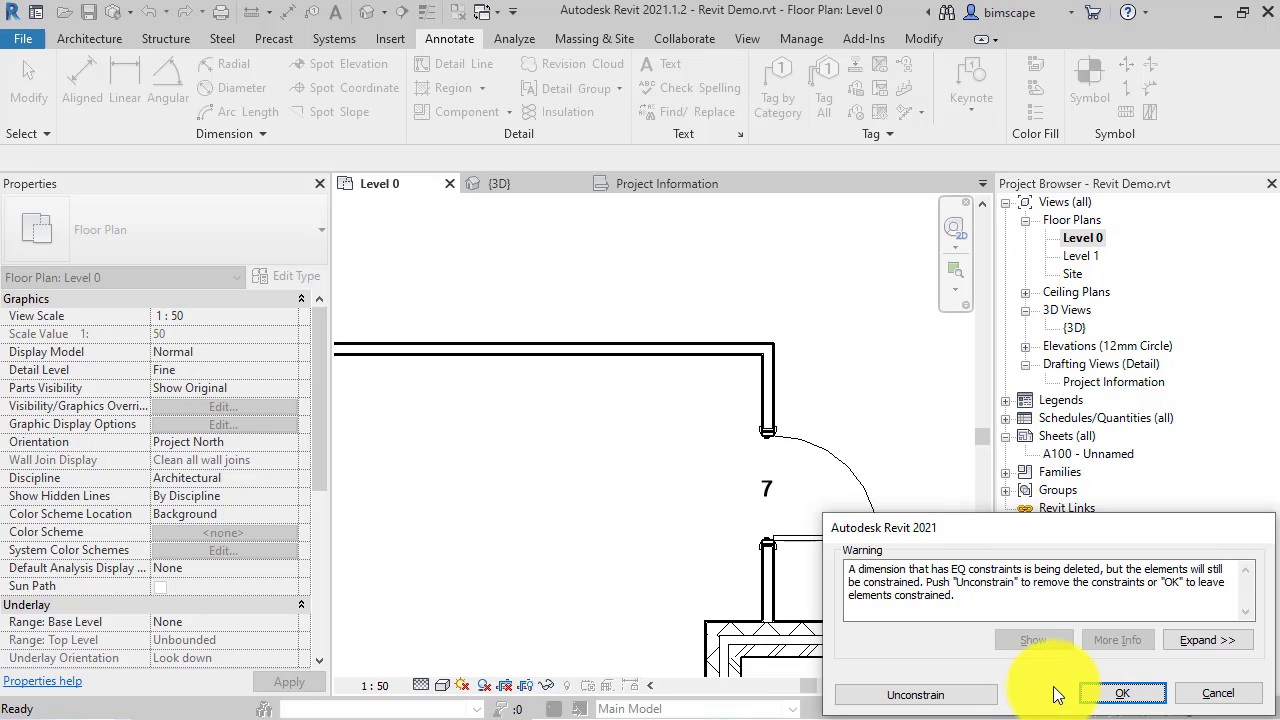
pyautogui.click(1133, 697)
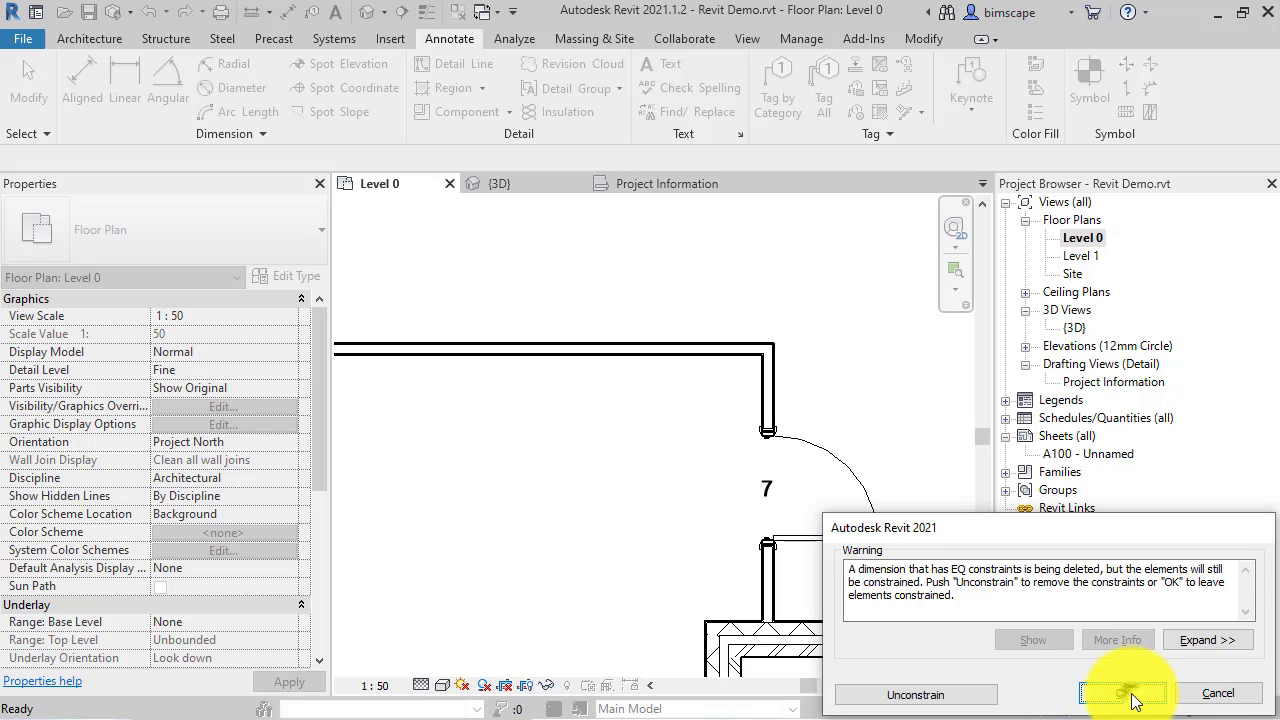
# Keep the elements constrained, then drag the top wall down as door 7 stays centred.
pyautogui.click(690, 356)
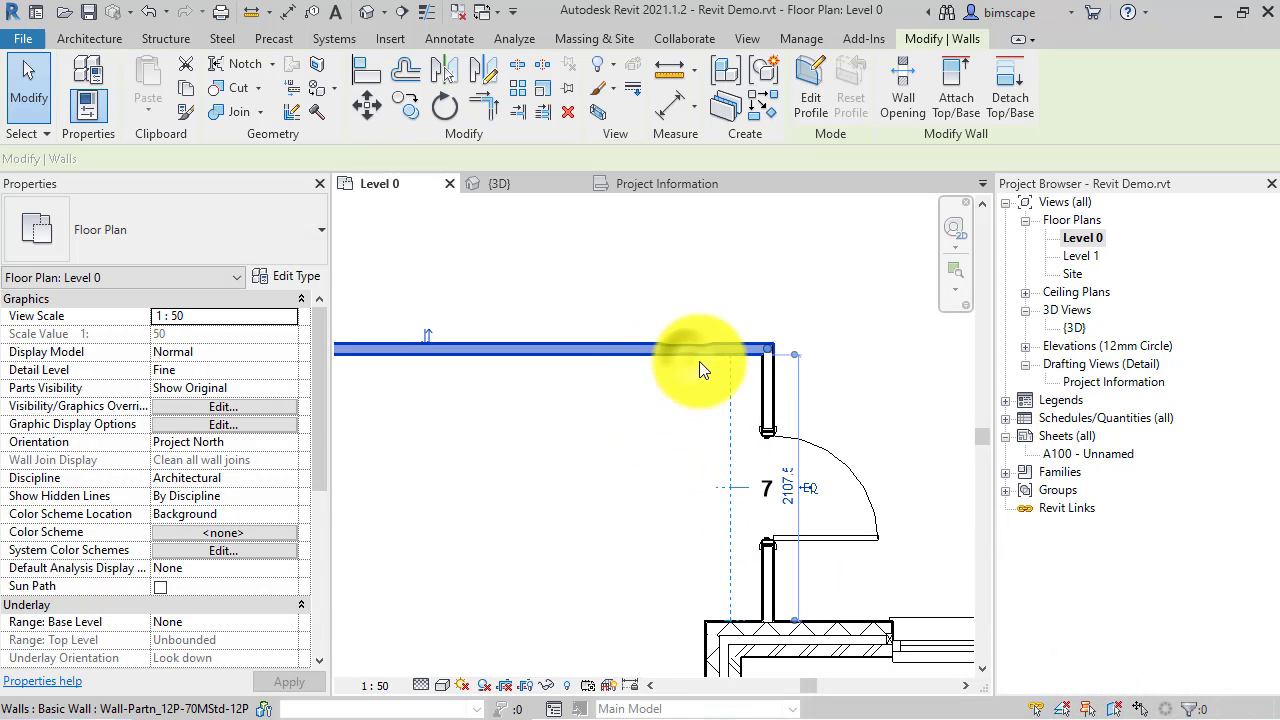
pyautogui.moveTo(658, 349); pyautogui.dragTo(660, 446)
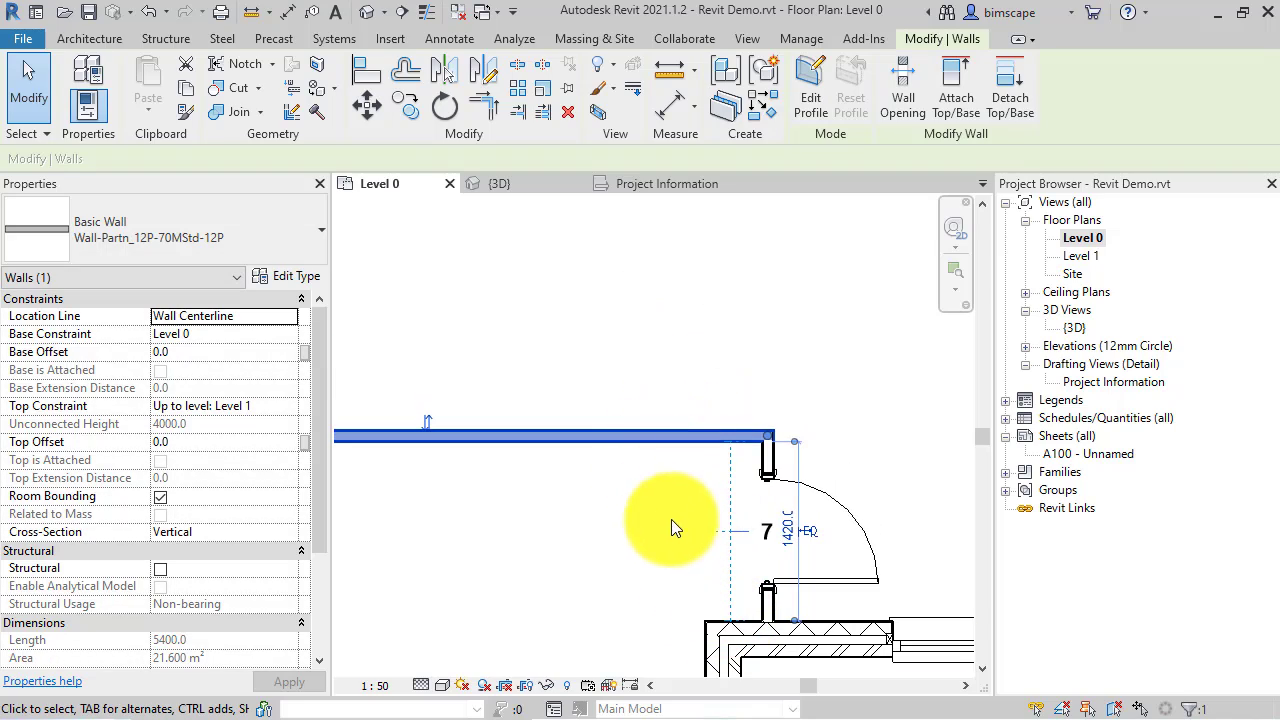